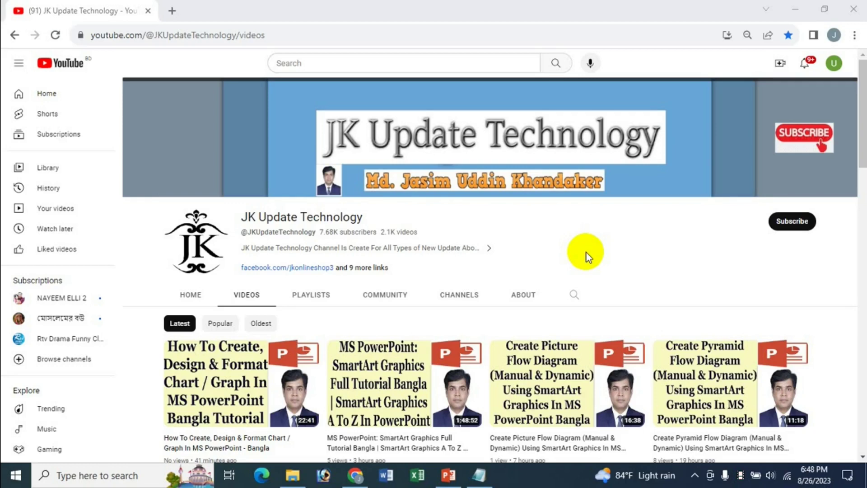
Switch from the browser to the PowerPoint presentation holding the Student Chart.
left_click(448, 474)
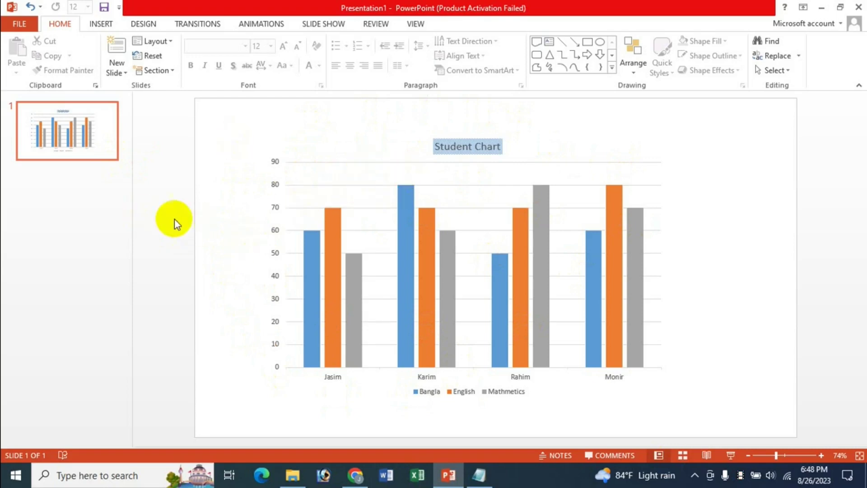
Select the Student Chart column chart on the slide.
left_click(341, 169)
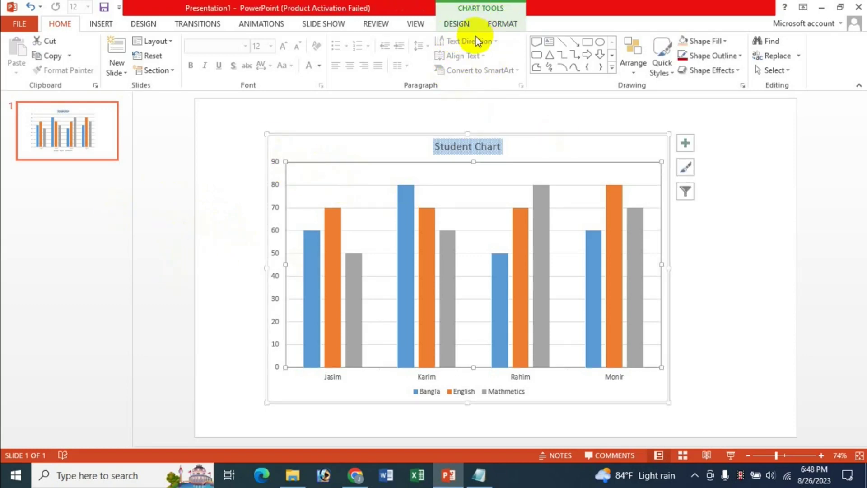
Try Quick Layout 5, then switch the chart to Layout 1 with the legend on the right.
left_click(453, 23)
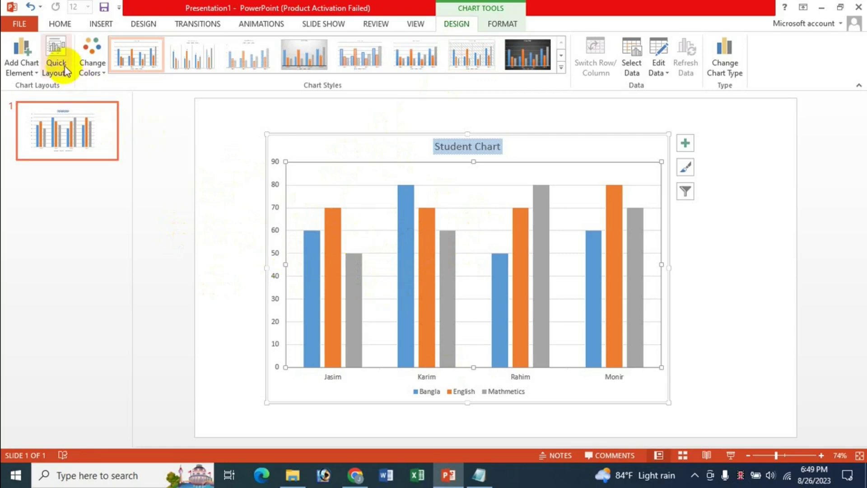
left_click(444, 209)
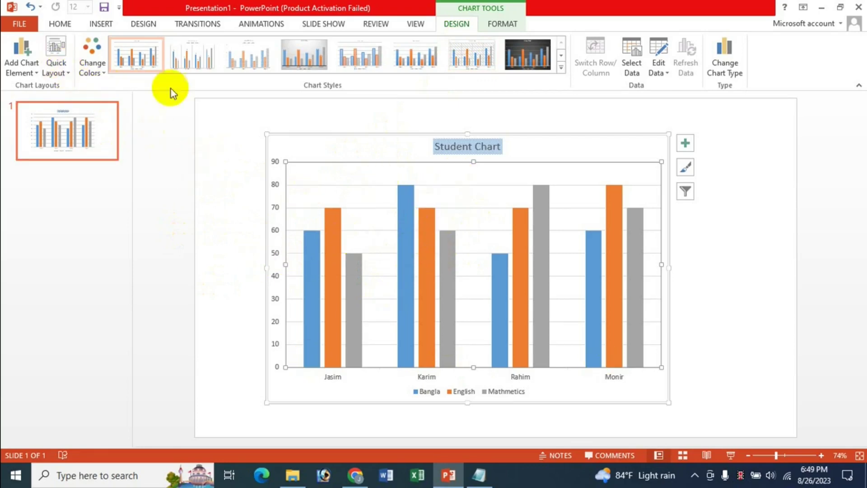
left_click(58, 74)
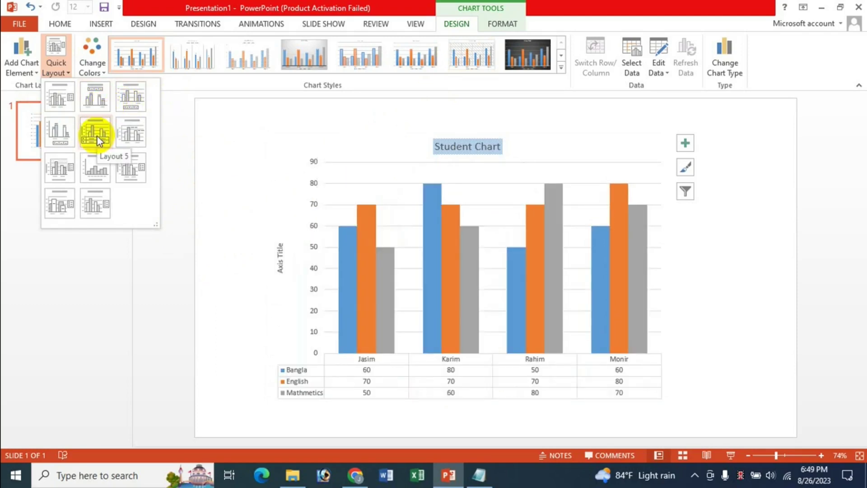
left_click(96, 136)
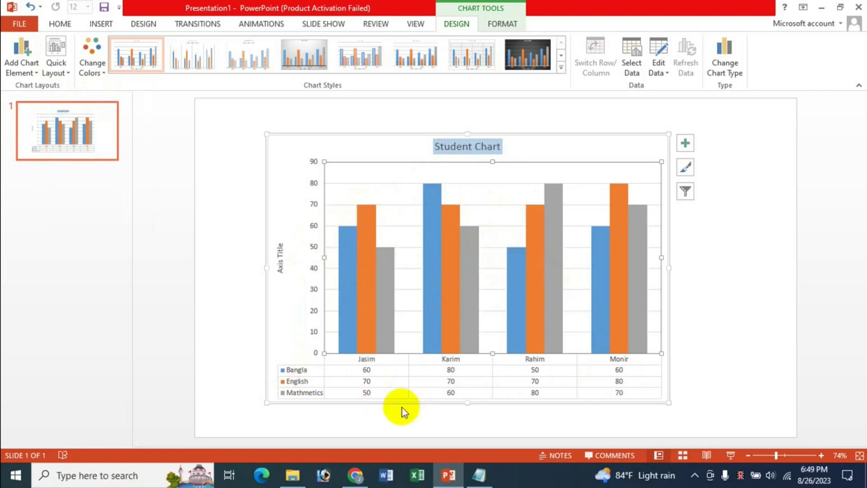
left_click(59, 68)
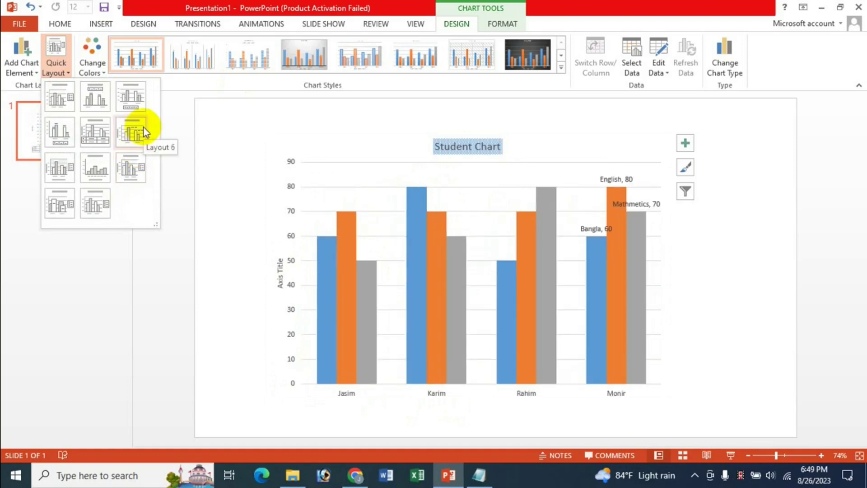
left_click(68, 94)
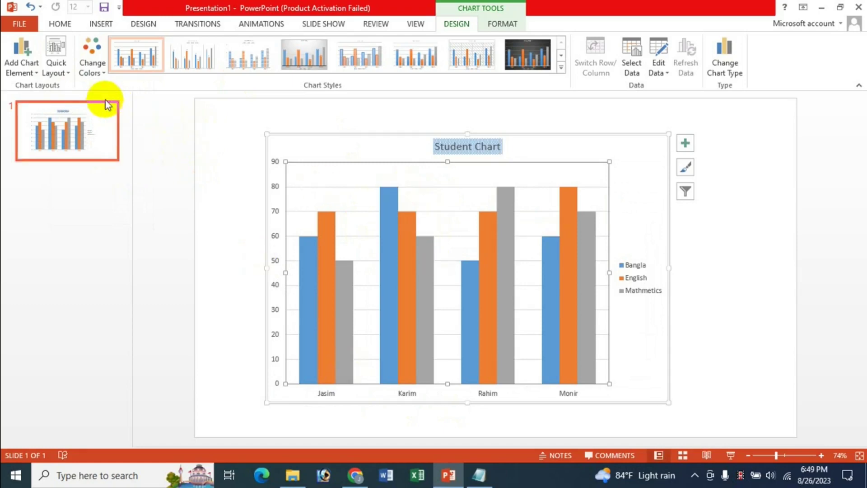
Try the orange, yellow and green colour set, then revert to blue, orange and grey.
left_click(93, 65)
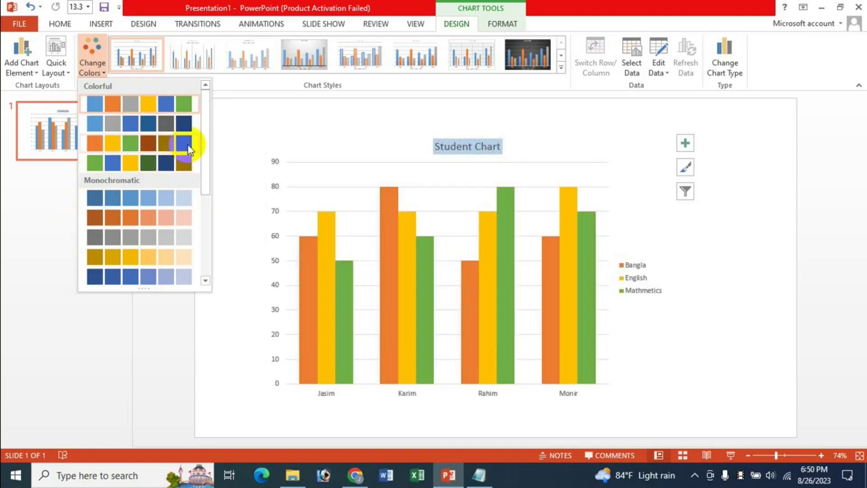
left_click(187, 145)
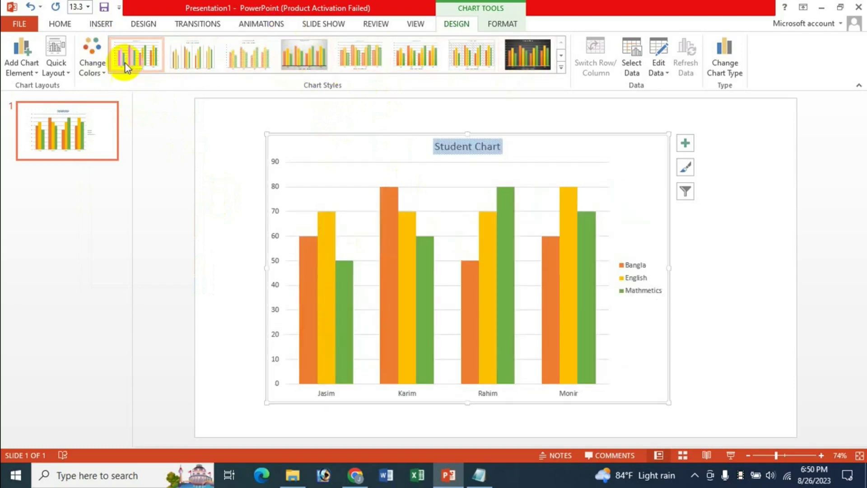
left_click(97, 64)
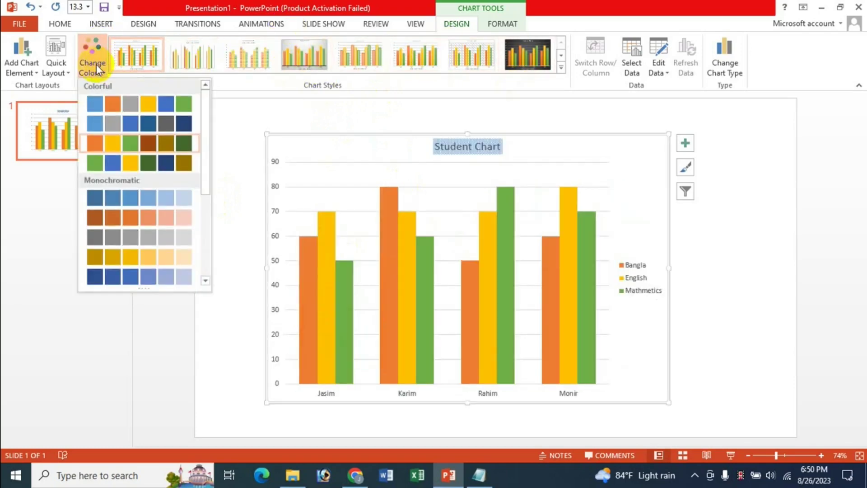
left_click(93, 103)
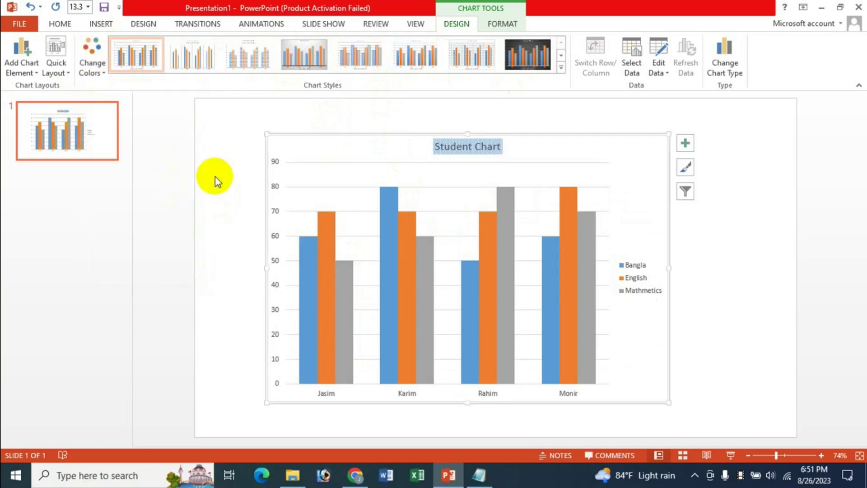
Try a dark chart style, undo it, and bring the colour schemes back up.
left_click(515, 57)
key("ctrl+z")
left_click(105, 71)
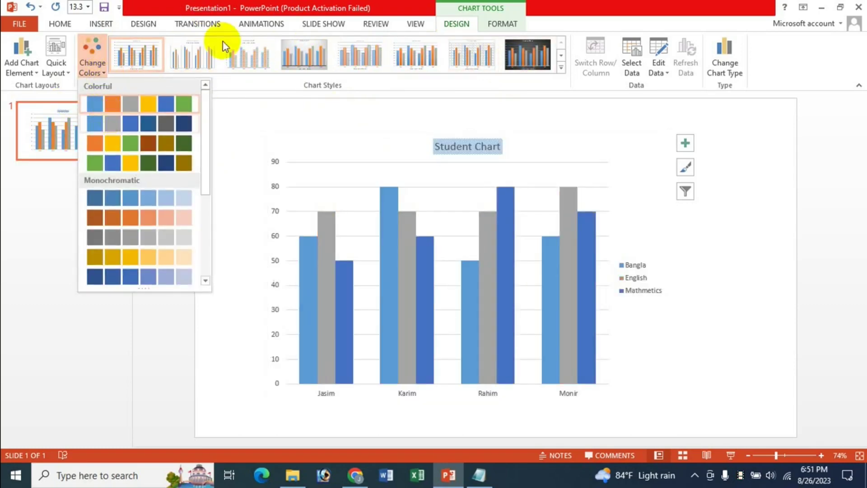
Recolour the columns orange, yellow and green and apply a shaded-column chart style.
left_click(184, 143)
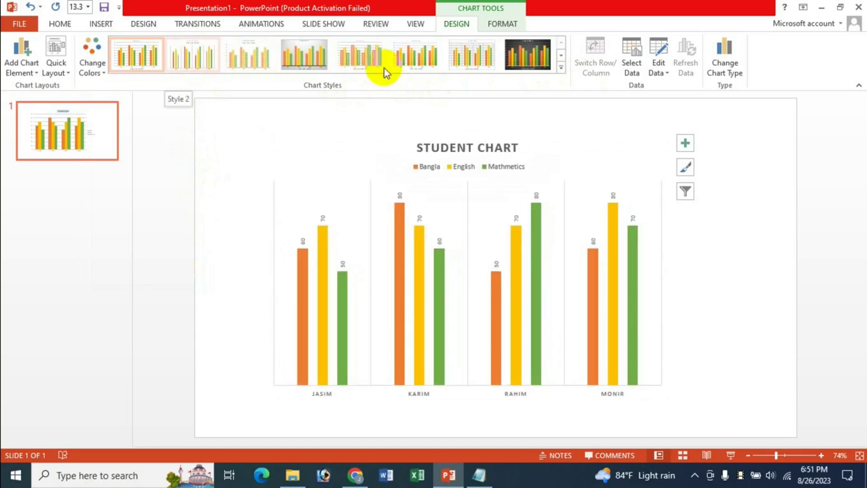
left_click(560, 68)
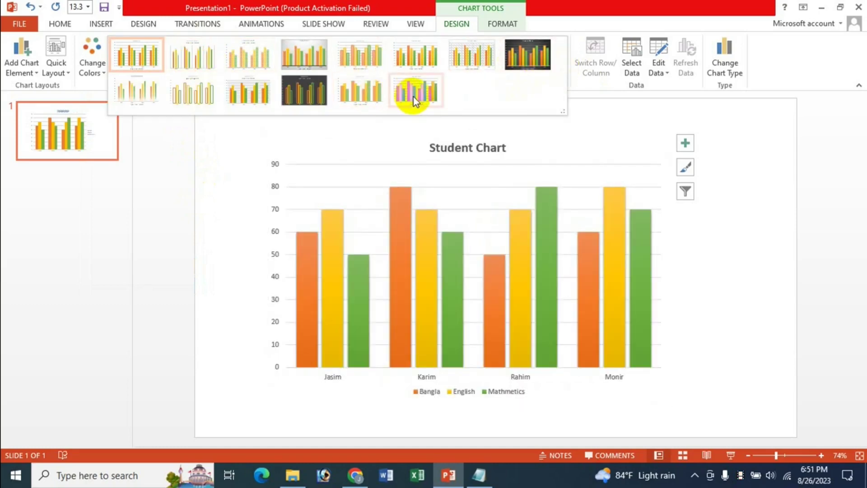
left_click(414, 100)
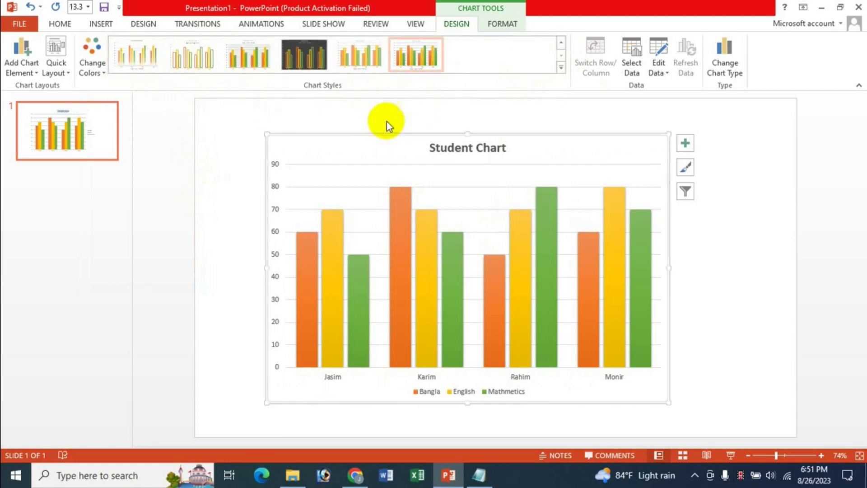
Switch to the blue-and-grey colour set and apply Style 5 with wide overlapping columns.
left_click(99, 70)
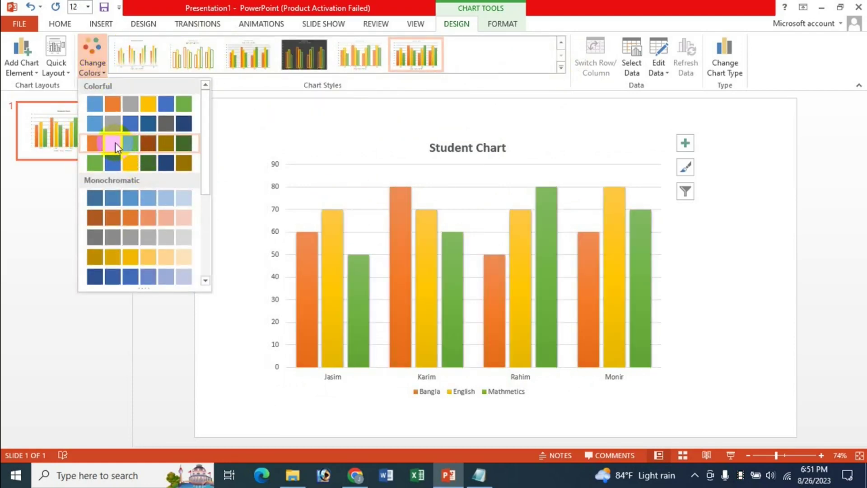
left_click(113, 124)
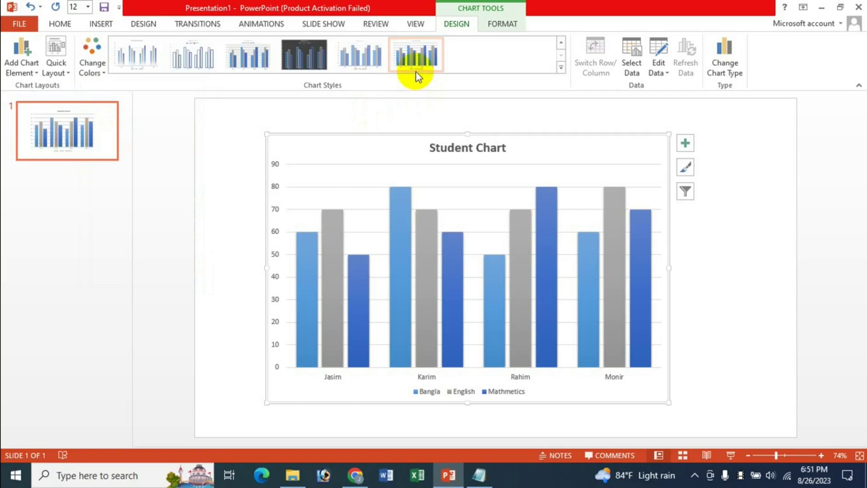
left_click(379, 59)
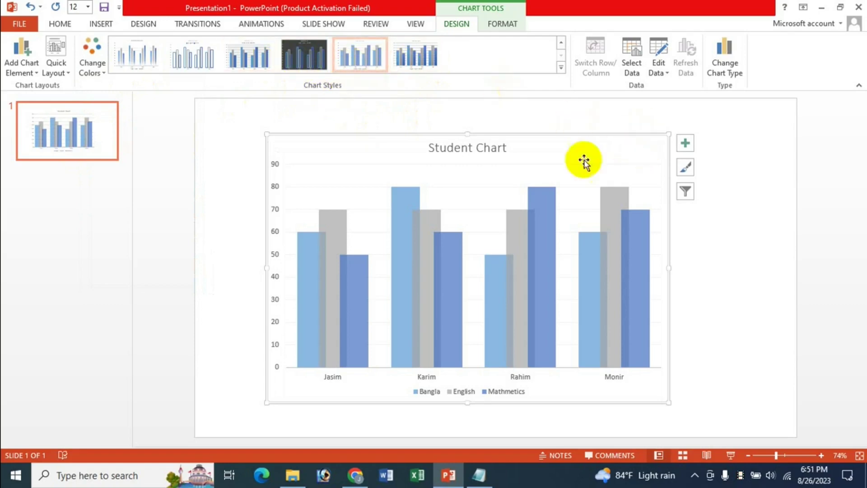
Apply the third chart style with bold title and the orange, yellow and green palette.
left_click(685, 169)
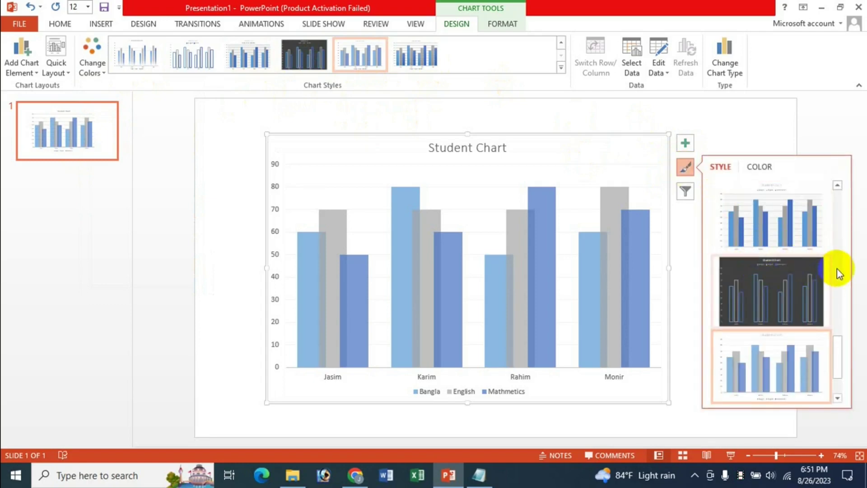
left_click_drag(840, 346, 838, 377)
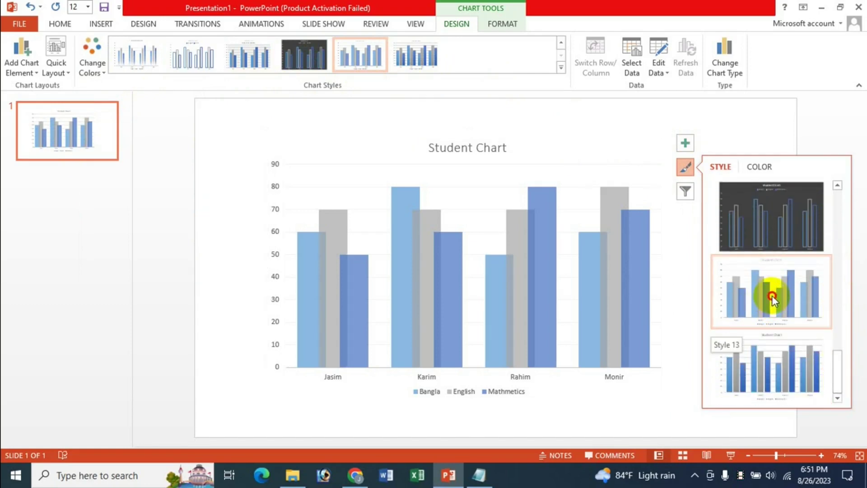
left_click(795, 372)
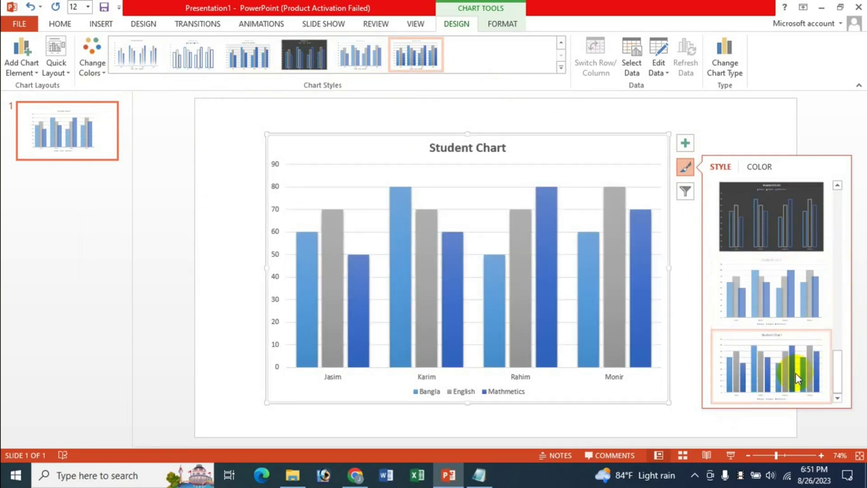
left_click(758, 167)
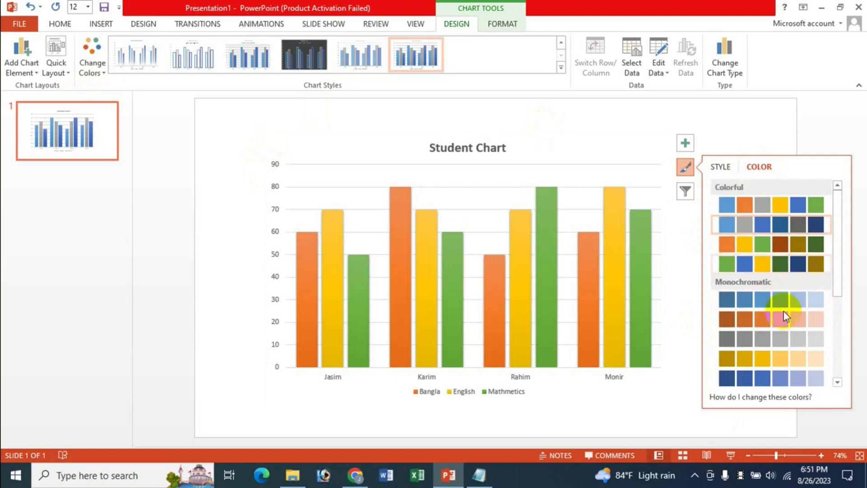
left_click(781, 246)
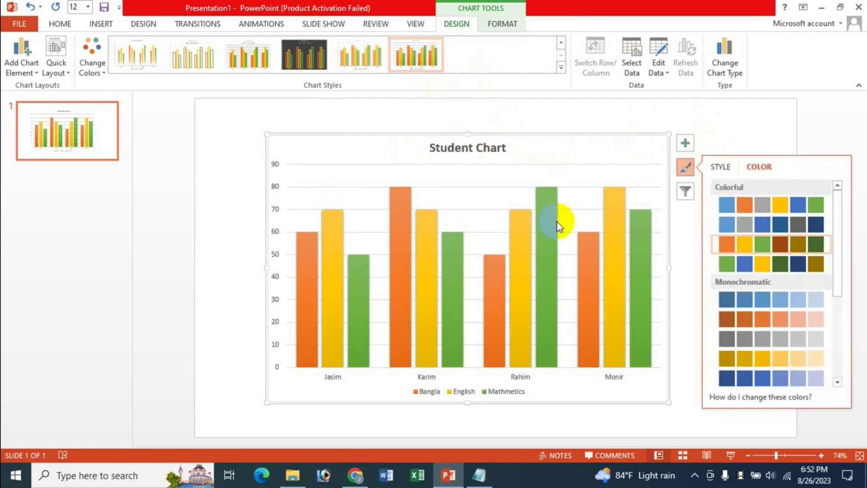
left_click(685, 168)
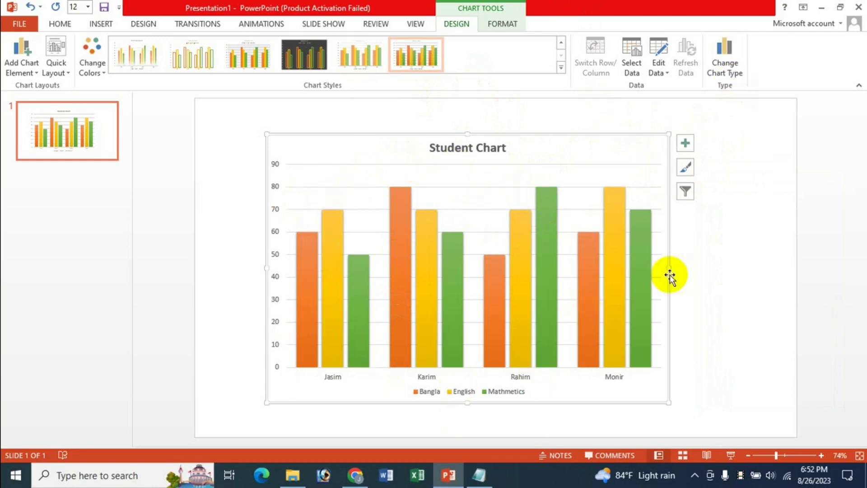
Preview 100% stacked columns, then change the chart to 3-D clustered column.
left_click(724, 72)
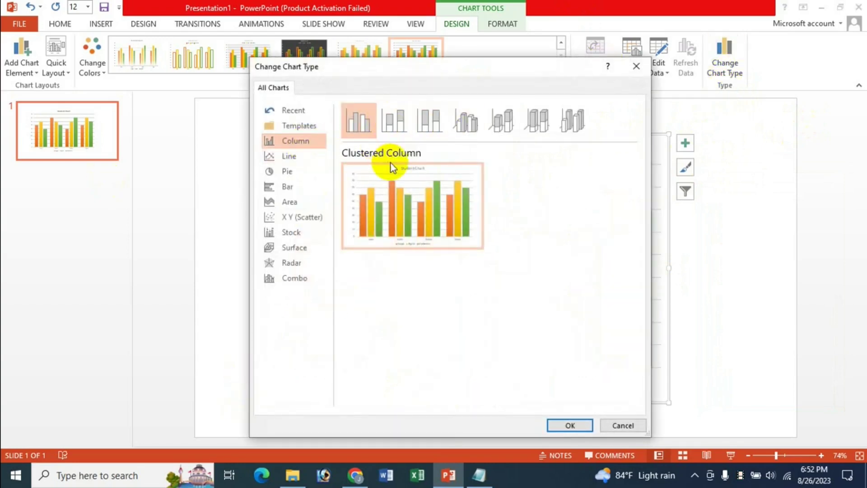
left_click(427, 127)
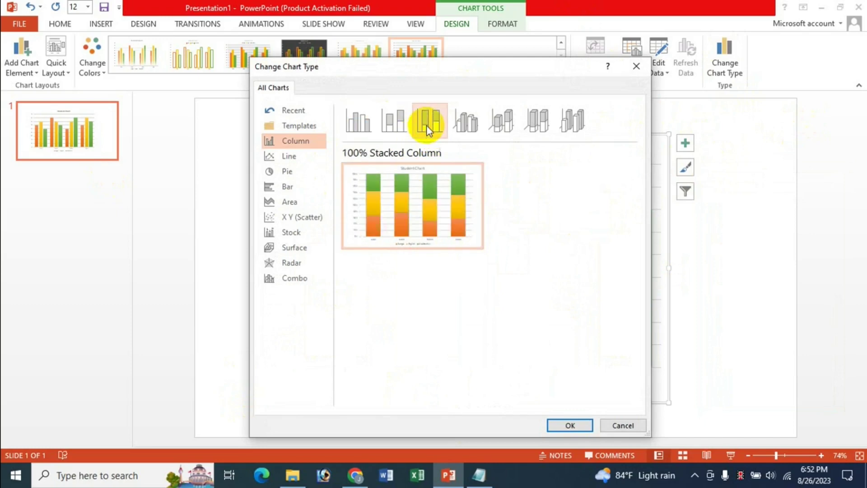
left_click(475, 129)
left_click(578, 428)
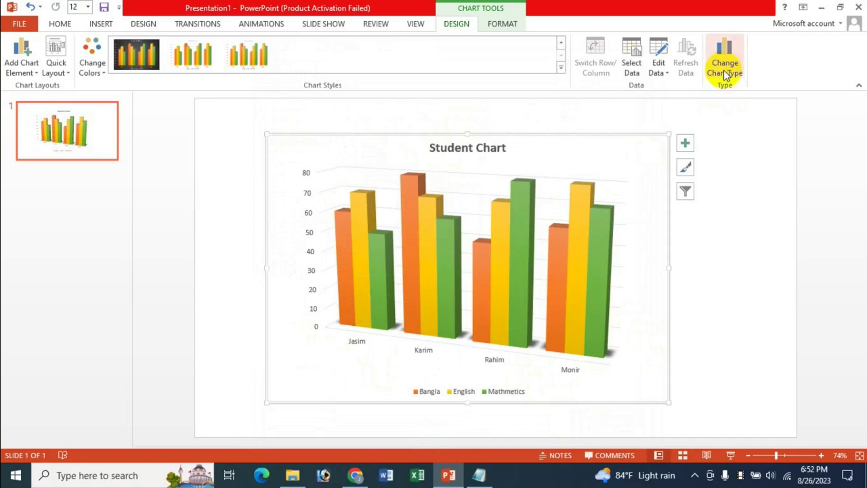
Change the chart type to a horizontal 2-D clustered bar.
left_click(724, 52)
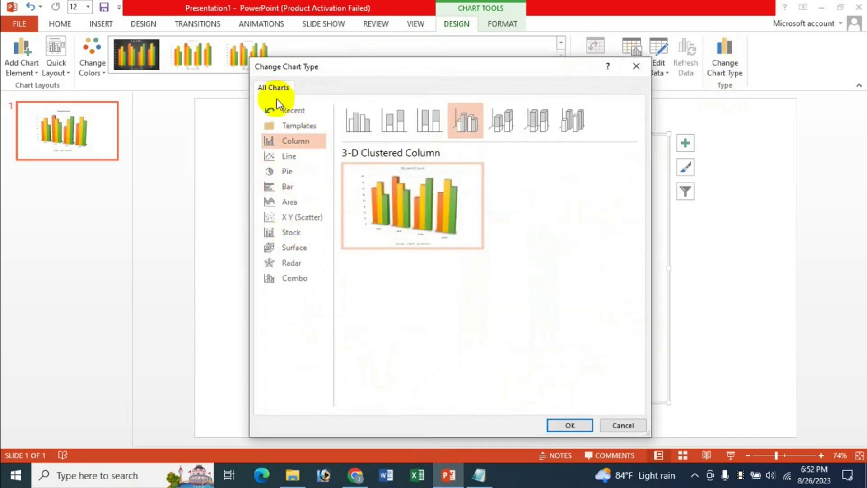
left_click(294, 187)
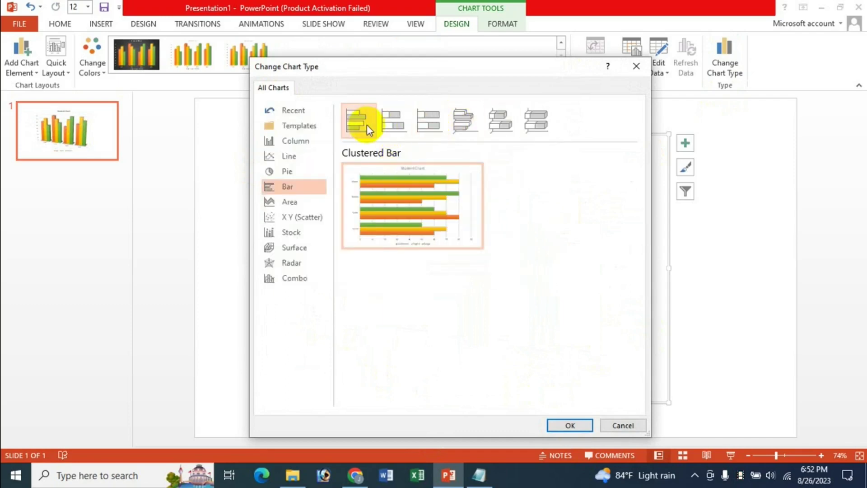
left_click(570, 424)
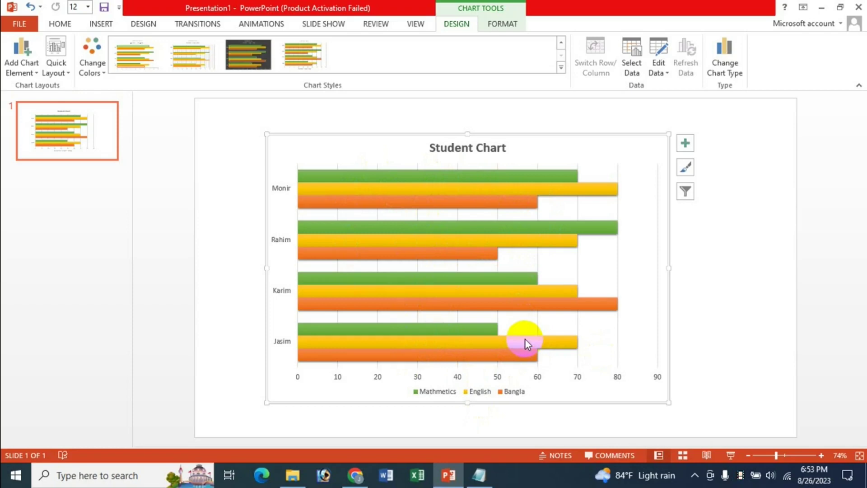
Change the chart type to X Y (Scatter).
left_click(723, 64)
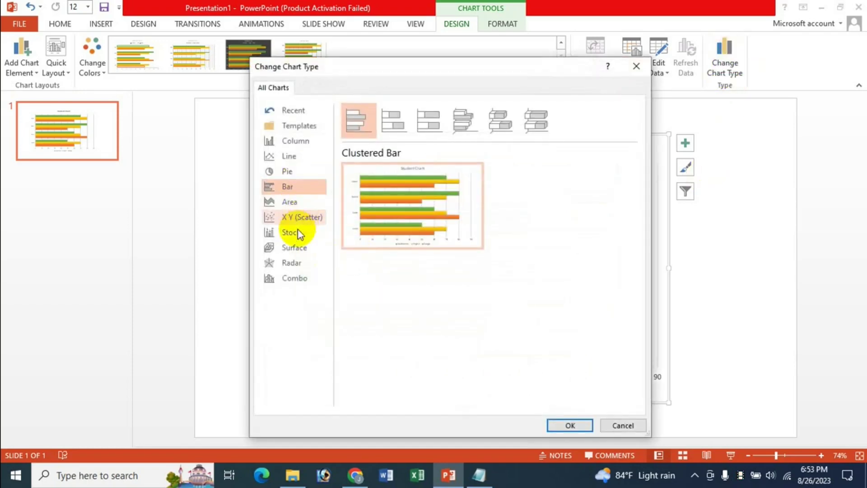
left_click(303, 219)
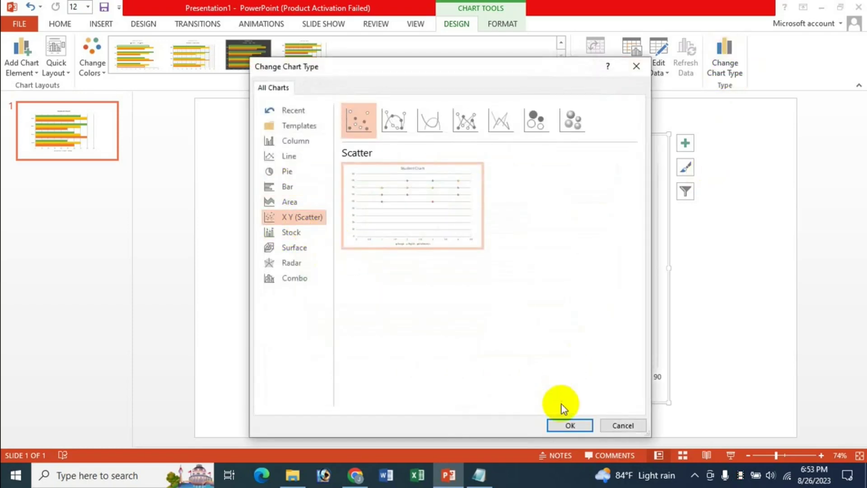
left_click(568, 424)
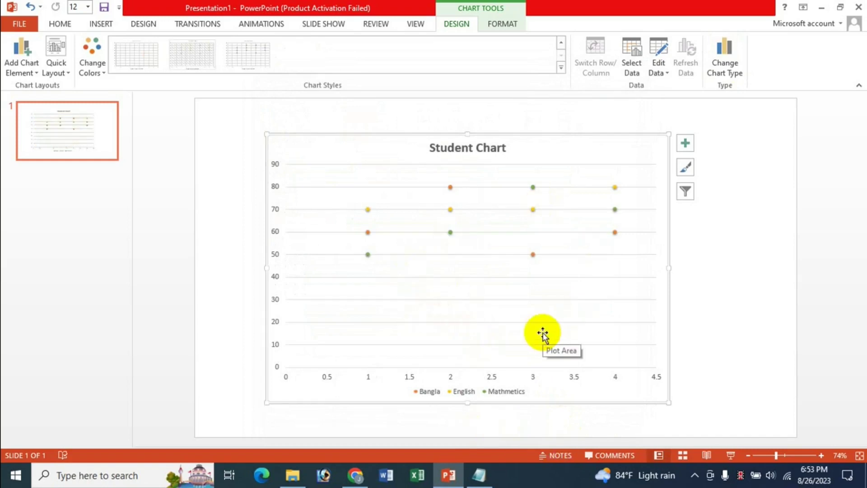
Change the chart type back to 2-D clustered column.
left_click(726, 67)
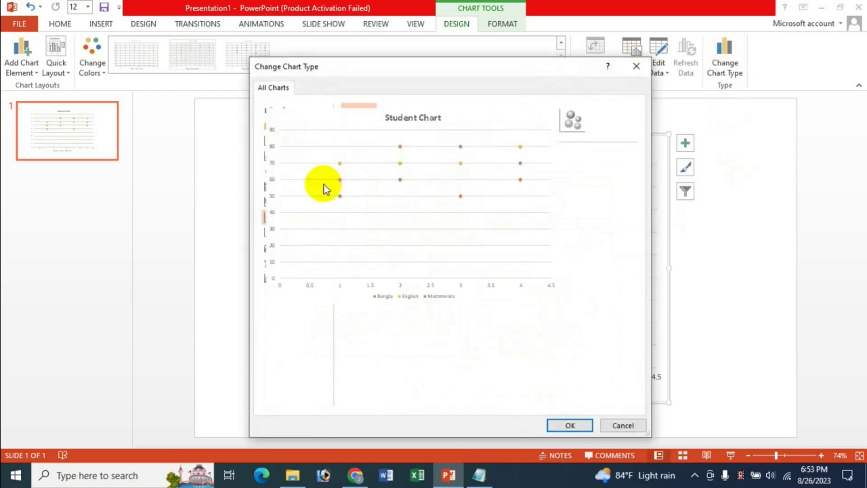
left_click(297, 142)
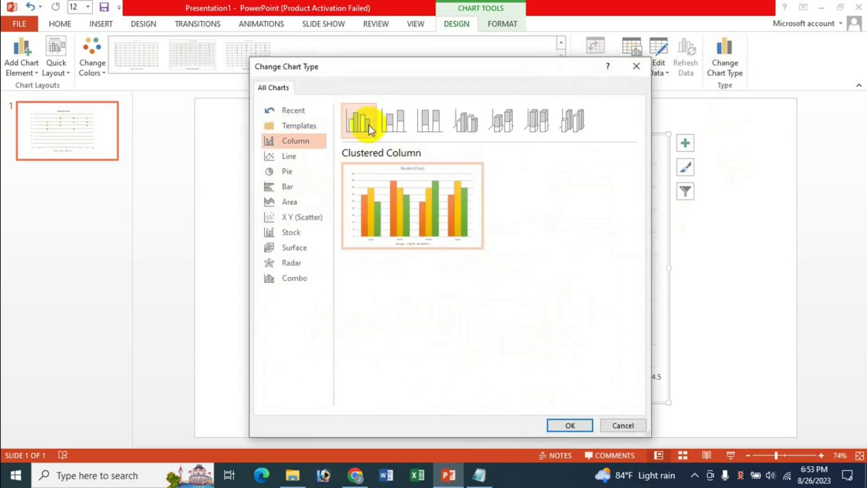
left_click(566, 423)
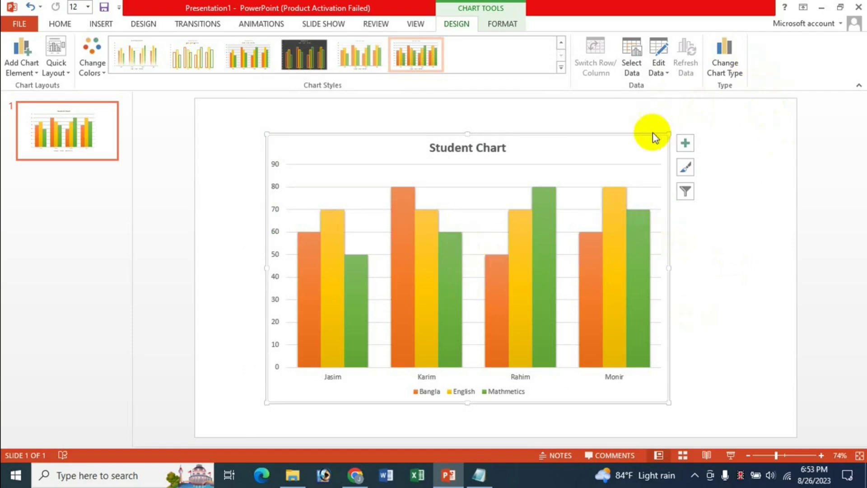
Filter the chart to show only Bangla and Mathmetics scores for Karim and Rahim.
left_click(685, 192)
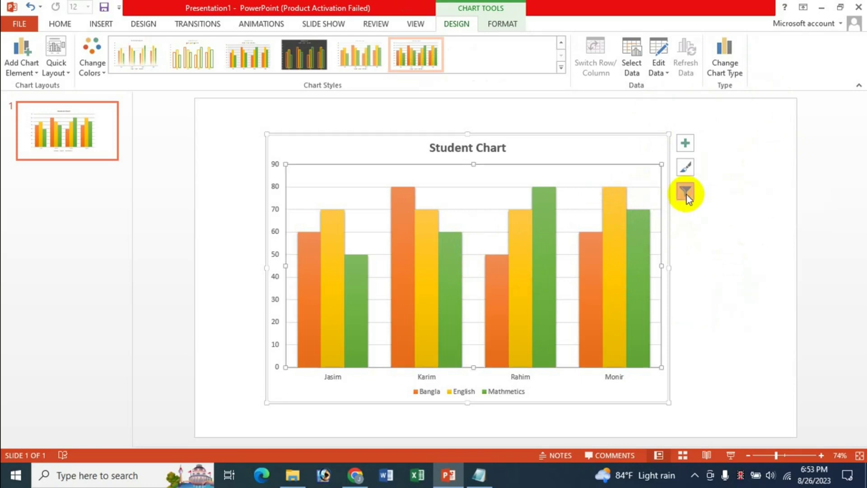
left_click(686, 194)
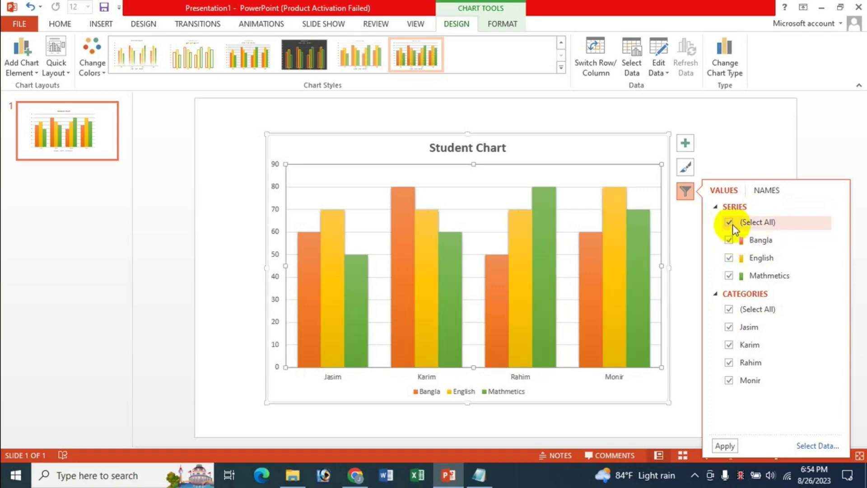
left_click(730, 223)
left_click(727, 243)
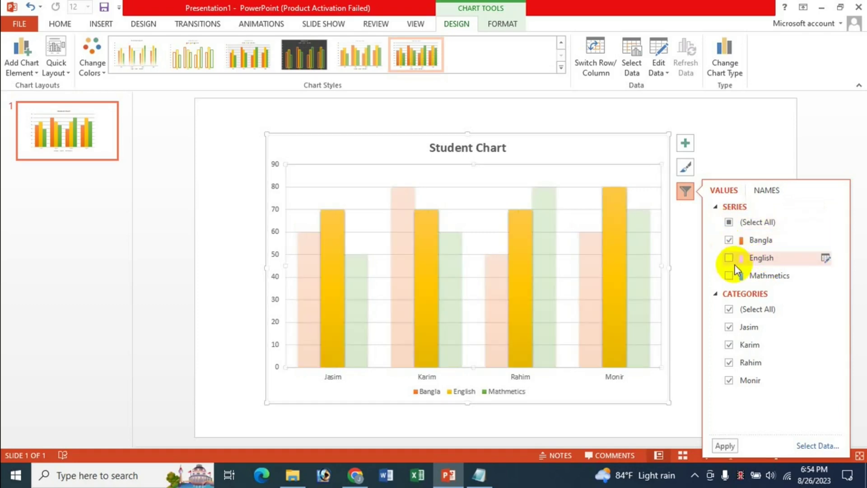
left_click(728, 276)
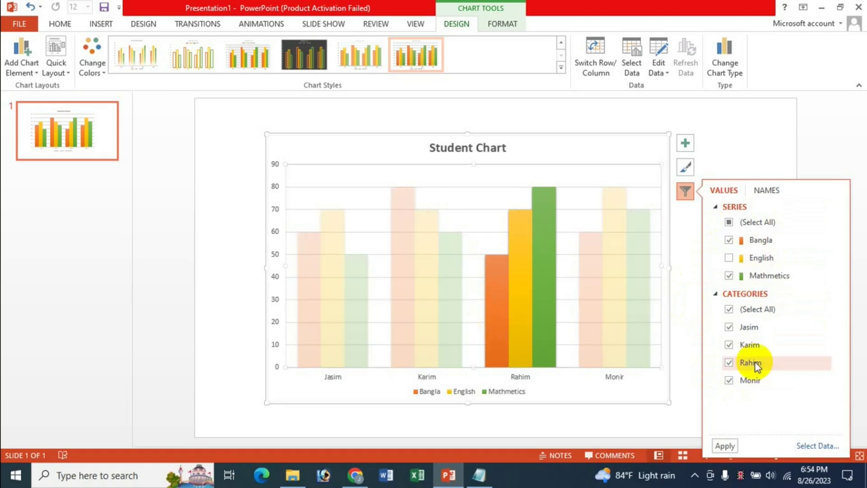
left_click(745, 310)
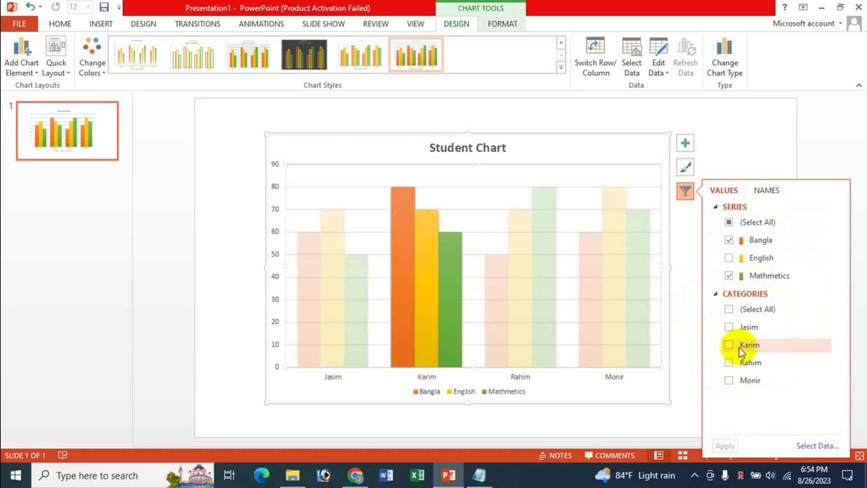
left_click(729, 362)
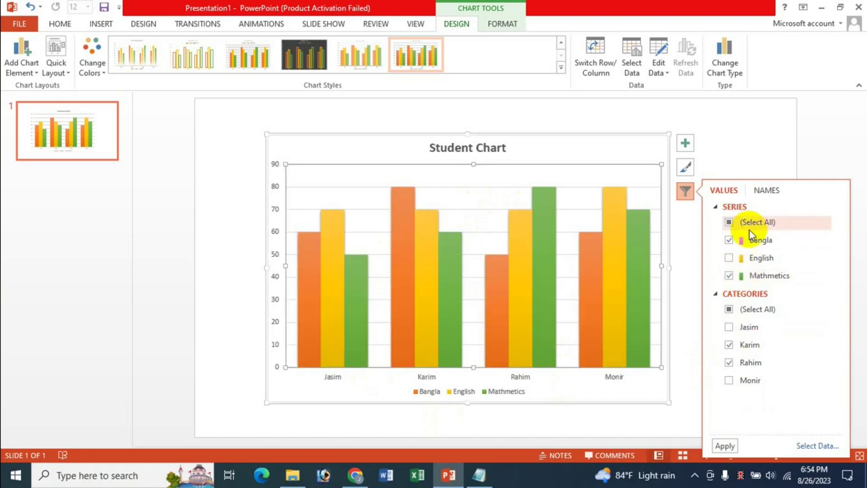
left_click(725, 446)
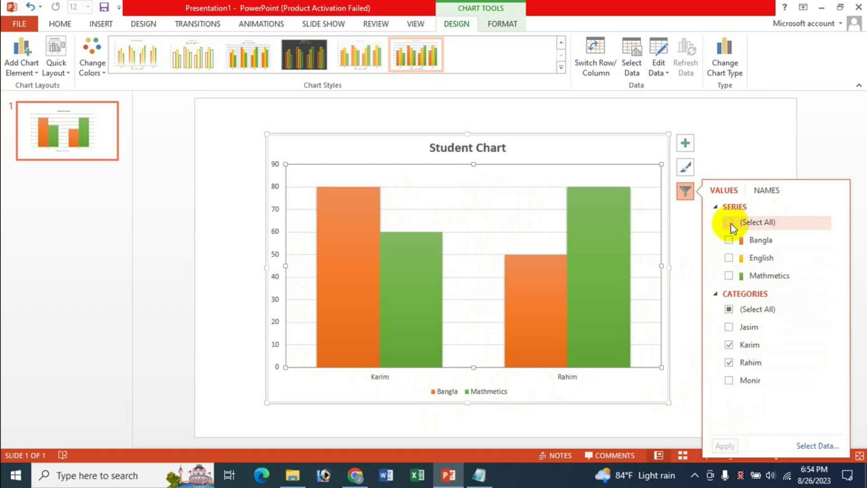
Reselect all subjects and all students in the chart filters and apply them.
left_click(730, 223)
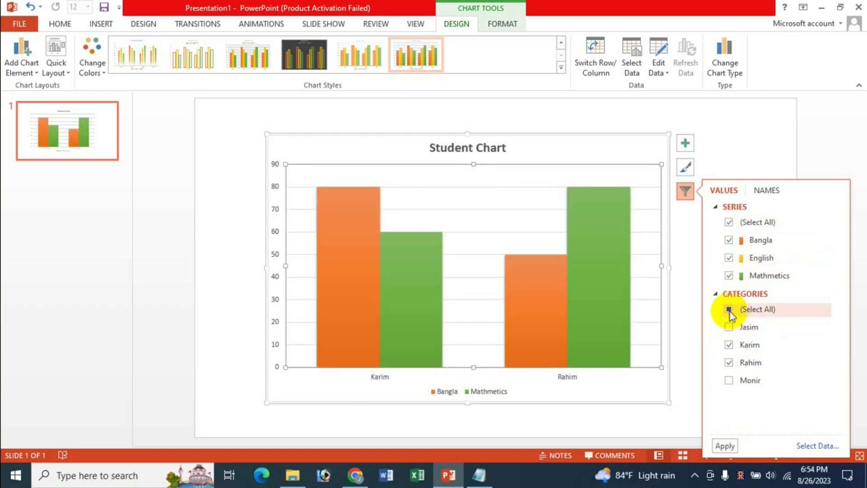
left_click(730, 311)
left_click(732, 445)
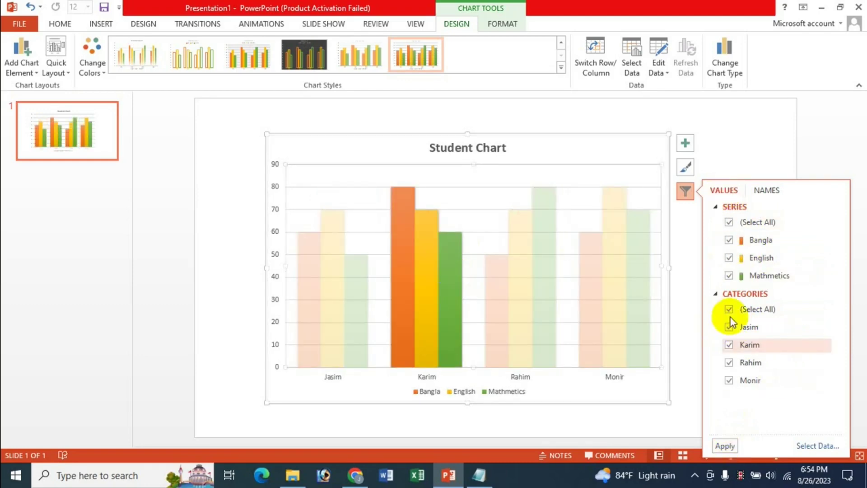
left_click(766, 190)
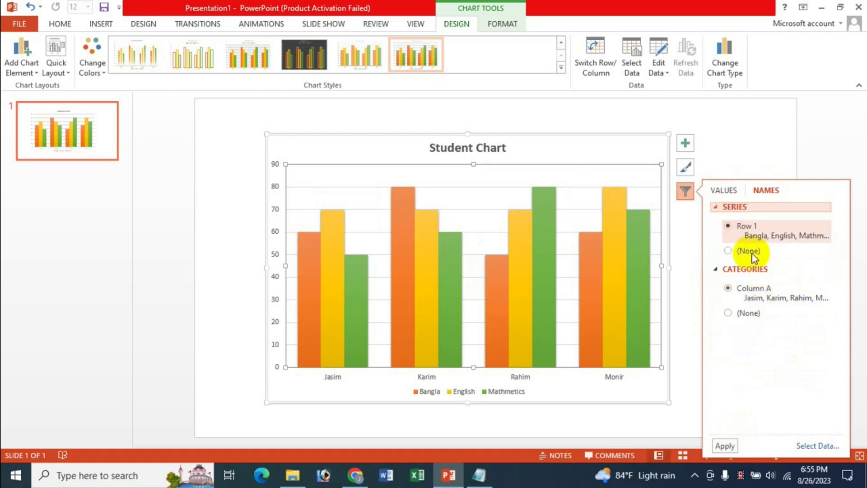
Set the series names to (None), apply, then restore them to Row 1.
left_click(731, 251)
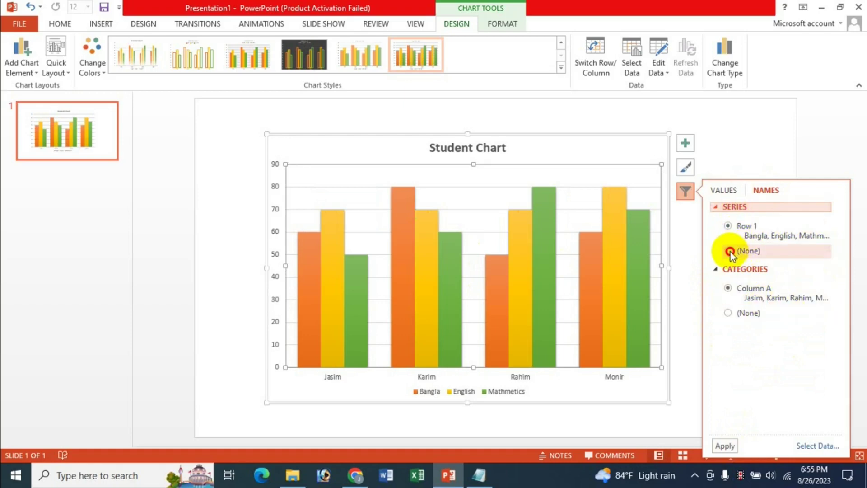
left_click(722, 446)
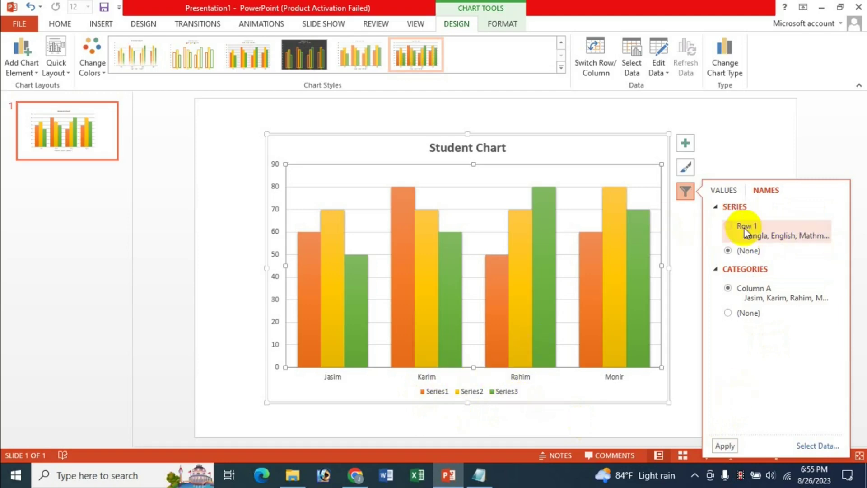
left_click(728, 225)
left_click(724, 445)
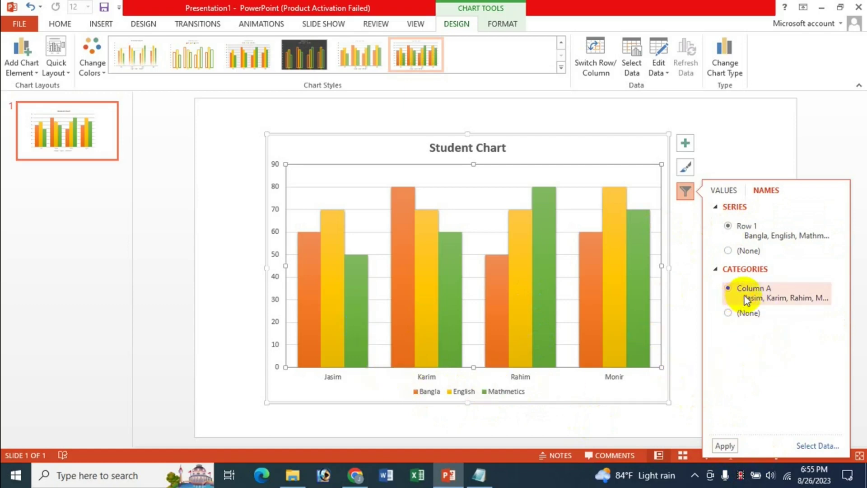
Set category names to (None), restore Column A, and close the chart filters.
left_click(728, 312)
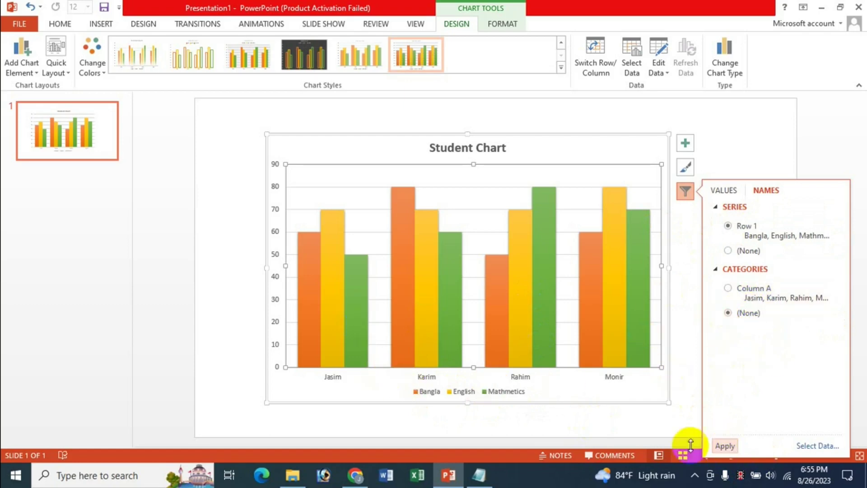
left_click(724, 445)
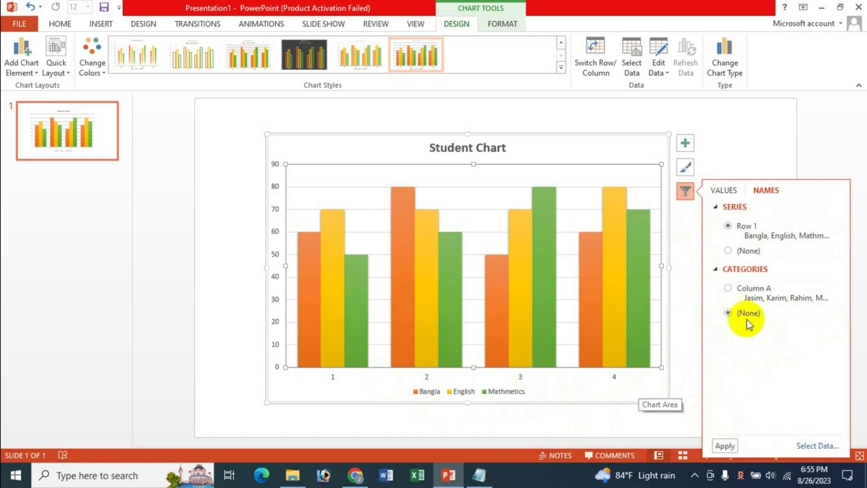
left_click(728, 287)
left_click(724, 445)
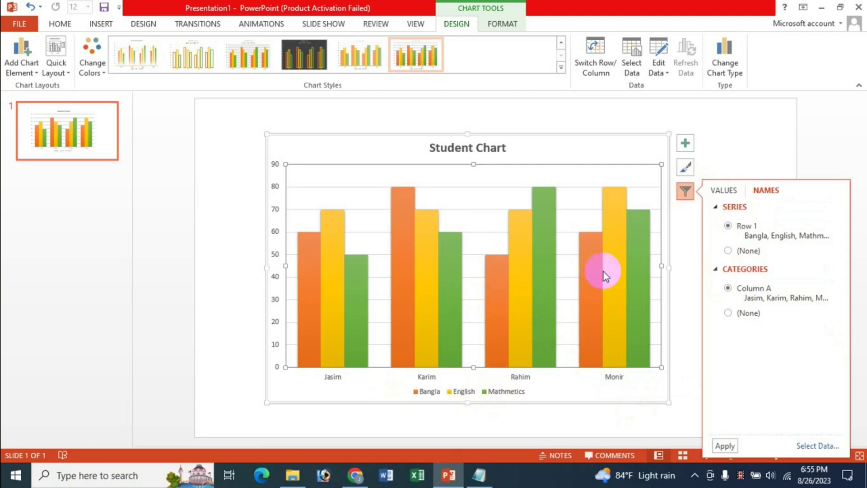
left_click(730, 190)
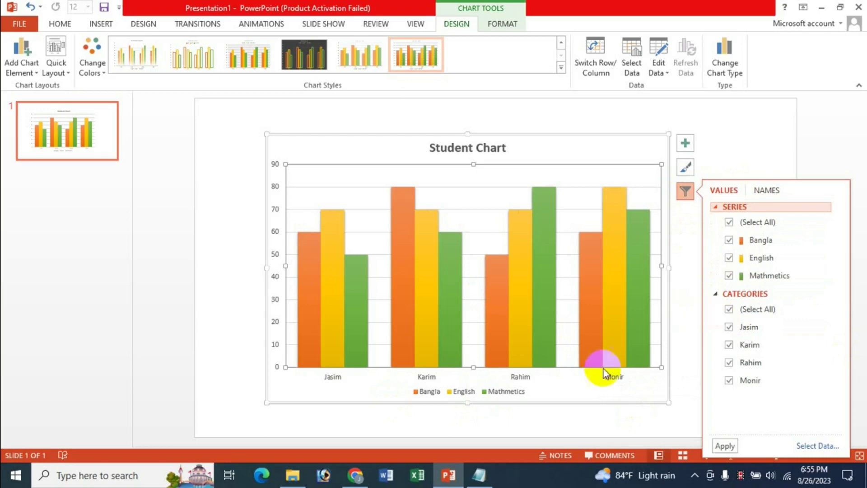
left_click(748, 118)
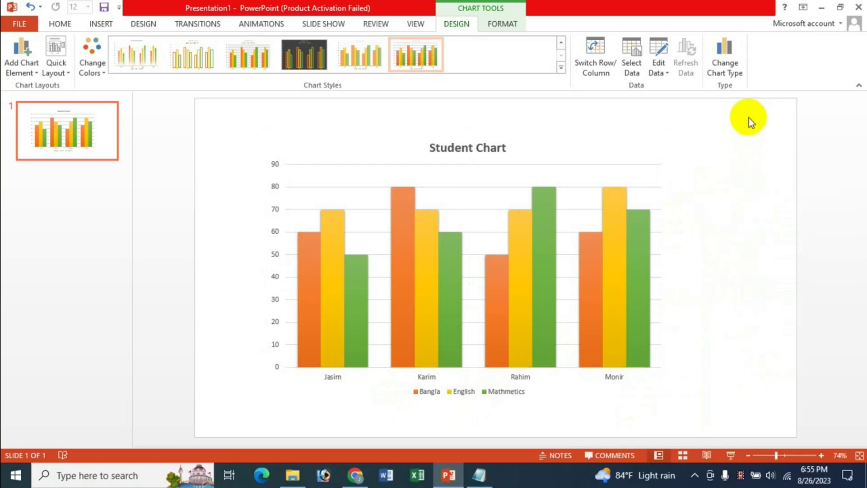
left_click(560, 157)
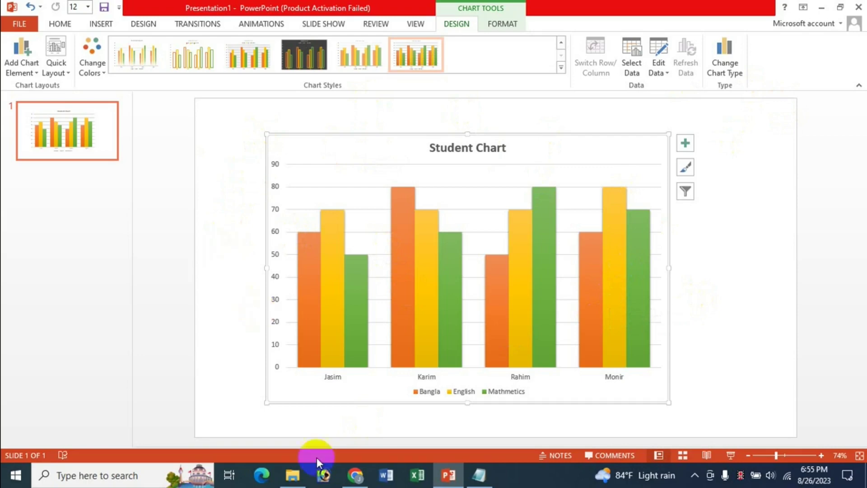
Switch to Chrome to show the JK Update Technology YouTube channel's Videos page.
left_click(355, 474)
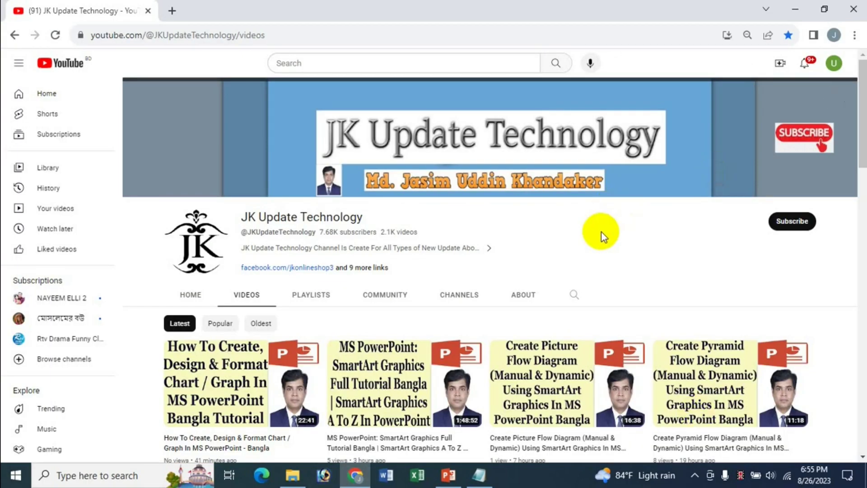